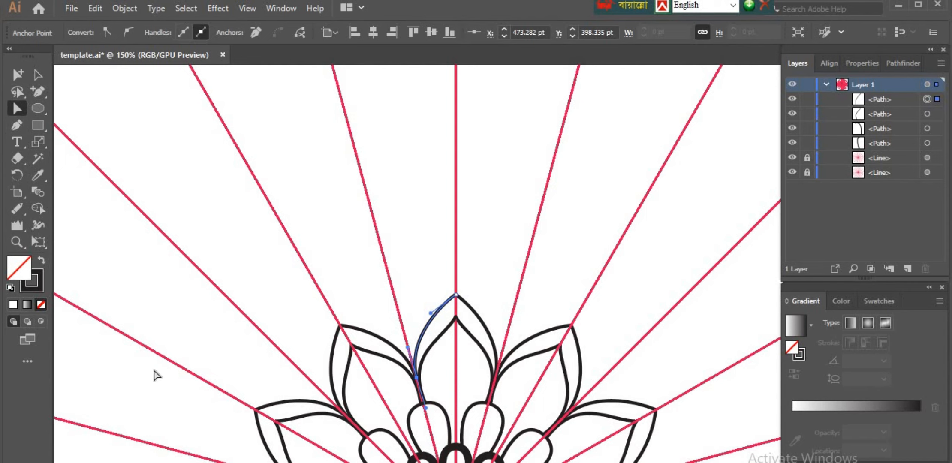
Step: Reshape the outer outline of the small petal by adjusting the curve handle near its tip
{"action": "left_click_drag", "start_coordinate": [431, 313], "coordinate": [432, 324]}
{"action": "left_click", "coordinate": [596, 241]}
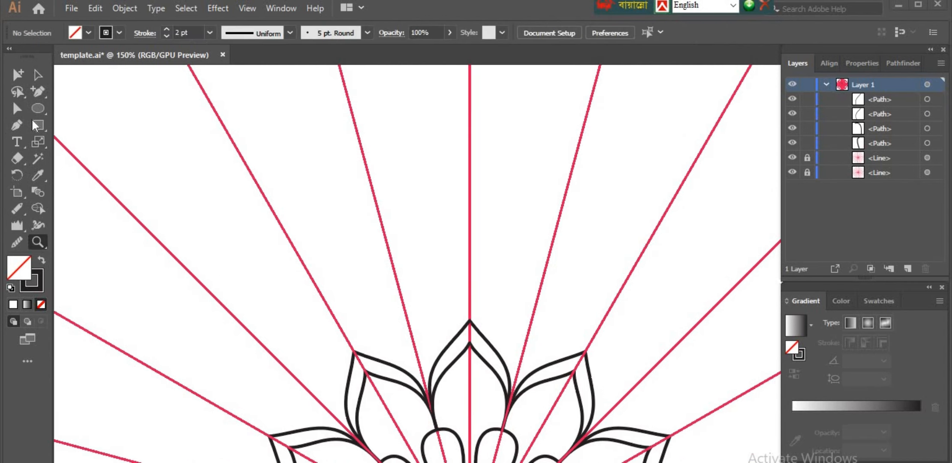
Step: Draw a curved leaf outline from the slanted guide line down to the small petal's edge, with a 5 pt tapered stroke
{"action": "key", "text": "p"}
{"action": "left_click", "coordinate": [381, 220]}
{"action": "mouse_move", "coordinate": [450, 338]}
{"action": "left_mouse_down"}
{"action": "mouse_move", "coordinate": [452, 393]}
{"action": "mouse_move", "coordinate": [454, 379]}
{"action": "left_mouse_up"}
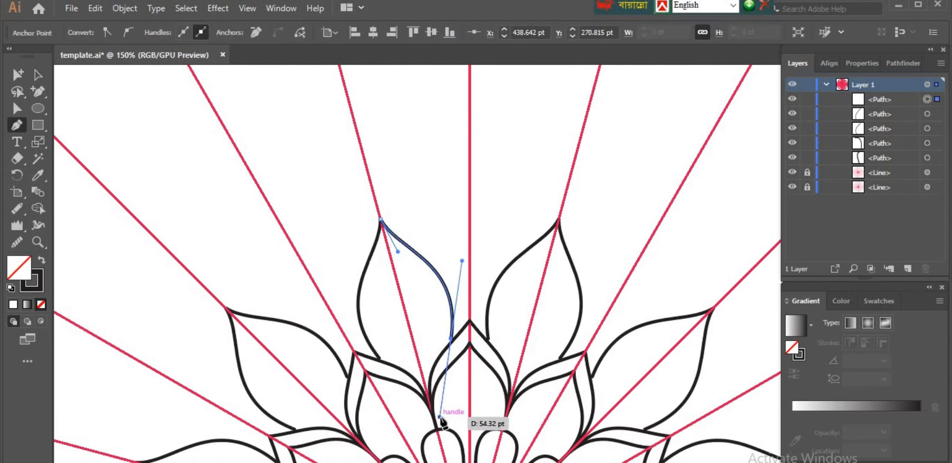
{"action": "left_click_drag", "start_coordinate": [439, 417], "coordinate": [440, 417]}
{"action": "scroll", "coordinate": [454, 376], "scroll_direction": "up", "scroll_amount": 4}
{"action": "key", "text": "shift+w"}
{"action": "key", "text": "a"}
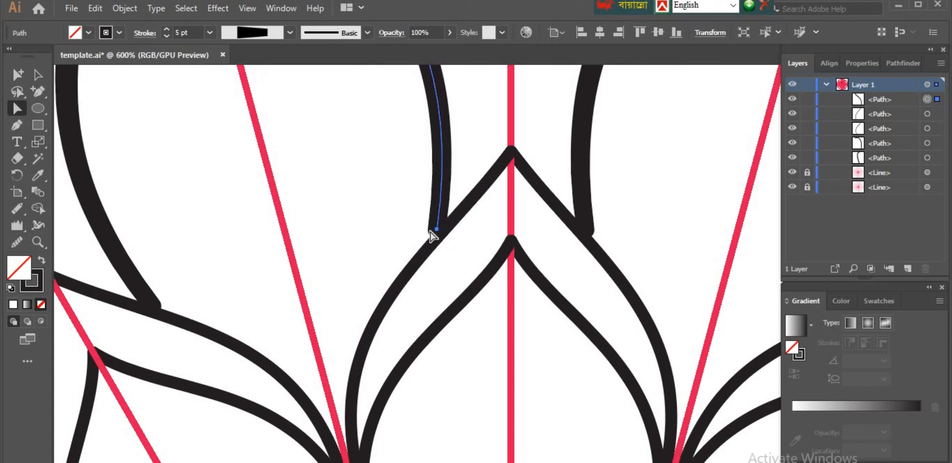
Step: Move the leaf outline's lower endpoint slightly down to meet the small petal's edge
{"action": "left_click", "coordinate": [435, 228]}
{"action": "key", "text": "Down"}
{"action": "left_click_drag", "start_coordinate": [436, 229], "coordinate": [436, 233]}
{"action": "left_click", "coordinate": [68, 249]}
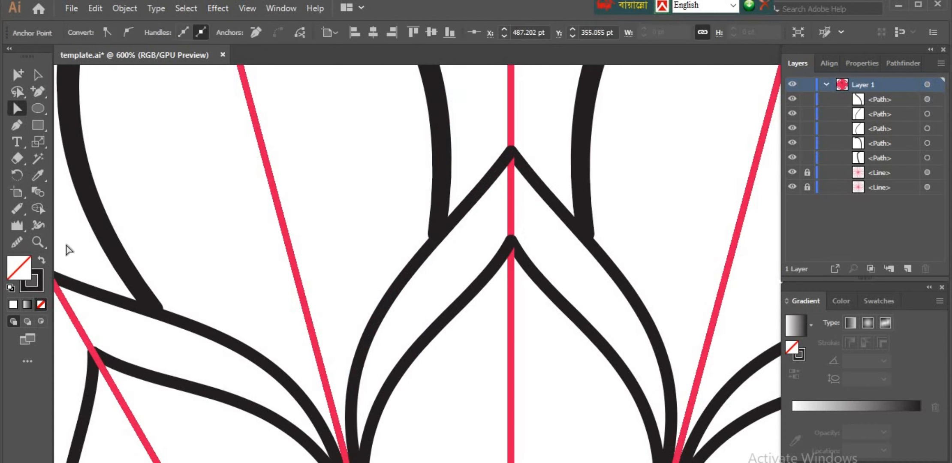
Step: Draw a curved 1 pt vein in the leaf's upper part, running from the guide line to the leaf outline
{"action": "key", "text": "z"}
{"action": "left_click_drag", "start_coordinate": [566, 309], "coordinate": [502, 293]}
{"action": "left_click", "coordinate": [503, 292], "text": "alt"}
{"action": "left_click", "coordinate": [482, 238]}
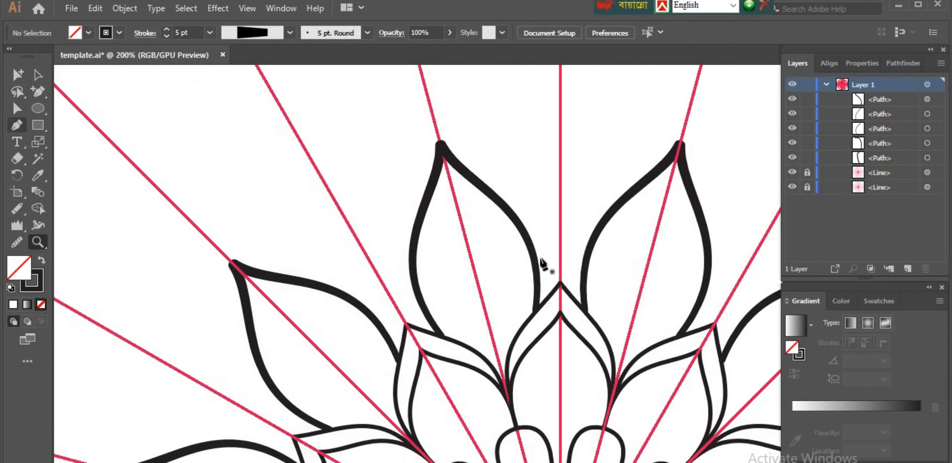
{"action": "key", "text": "p"}
{"action": "left_click_drag", "start_coordinate": [453, 196], "coordinate": [465, 211]}
{"action": "mouse_move", "coordinate": [534, 260]}
{"action": "left_mouse_down"}
{"action": "mouse_move", "coordinate": [544, 292]}
{"action": "mouse_move", "coordinate": [565, 286]}
{"action": "mouse_move", "coordinate": [562, 298]}
{"action": "left_mouse_up"}
{"action": "left_click", "coordinate": [38, 75]}
{"action": "left_click", "coordinate": [68, 109]}
Step: Draw two more curved 1 pt veins below the first, from the guide line to the edge of the leaf
{"action": "left_click", "coordinate": [19, 124]}
{"action": "left_click", "coordinate": [466, 241]}
{"action": "scroll", "coordinate": [556, 253], "scroll_direction": "down", "scroll_amount": 3}
{"action": "left_click", "coordinate": [39, 76]}
{"action": "left_click", "coordinate": [68, 109]}
{"action": "left_click", "coordinate": [16, 124]}
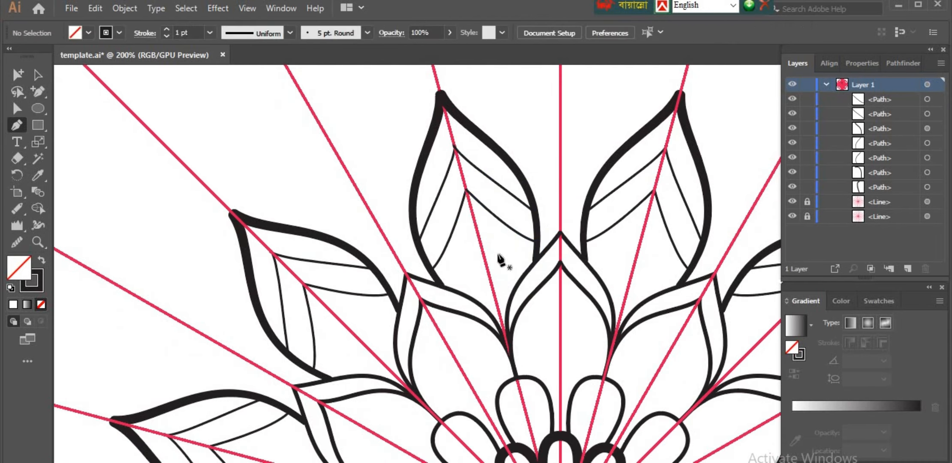
{"action": "left_click", "coordinate": [479, 239]}
{"action": "left_click_drag", "start_coordinate": [525, 273], "coordinate": [546, 280]}
Step: Nudge the inner endpoints of the three leaf veins slightly up and left along the guide line
{"action": "left_click", "coordinate": [17, 109]}
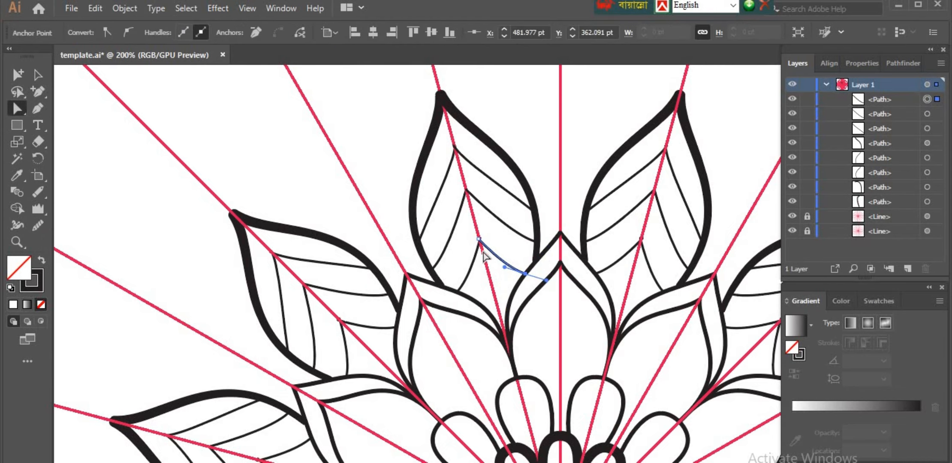
{"action": "left_click", "coordinate": [478, 239]}
{"action": "key", "text": "Up"}
{"action": "key", "text": "Left"}
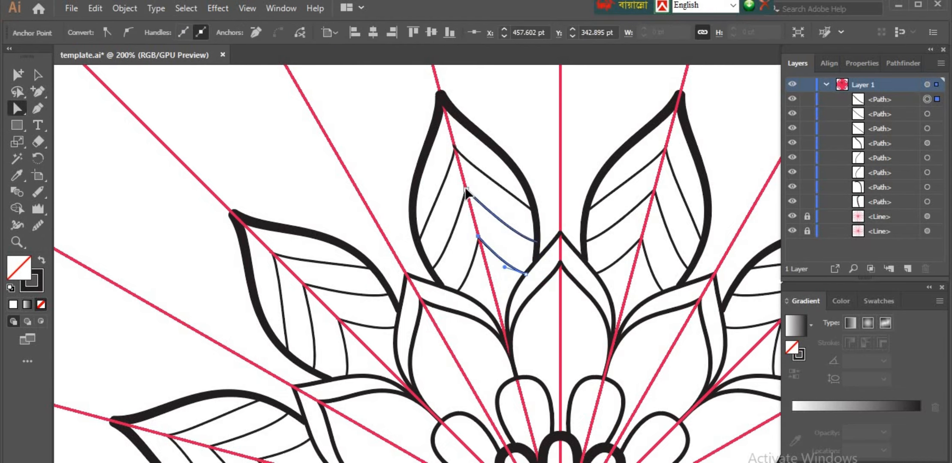
{"action": "left_click", "coordinate": [466, 190]}
{"action": "key", "text": "Up"}
{"action": "left_click", "coordinate": [454, 146]}
{"action": "key", "text": "Up"}
{"action": "key", "text": "Up"}
{"action": "key", "text": "Left"}
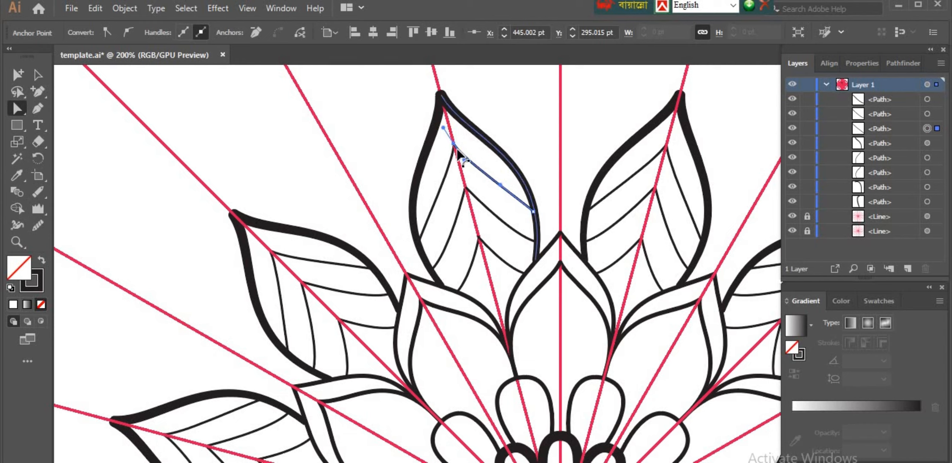
{"action": "left_click", "coordinate": [419, 136]}
Step: Draw a straight midrib from the leaf tip to its base and move the lowest vein's inner end onto it
{"action": "left_click", "coordinate": [442, 103]}
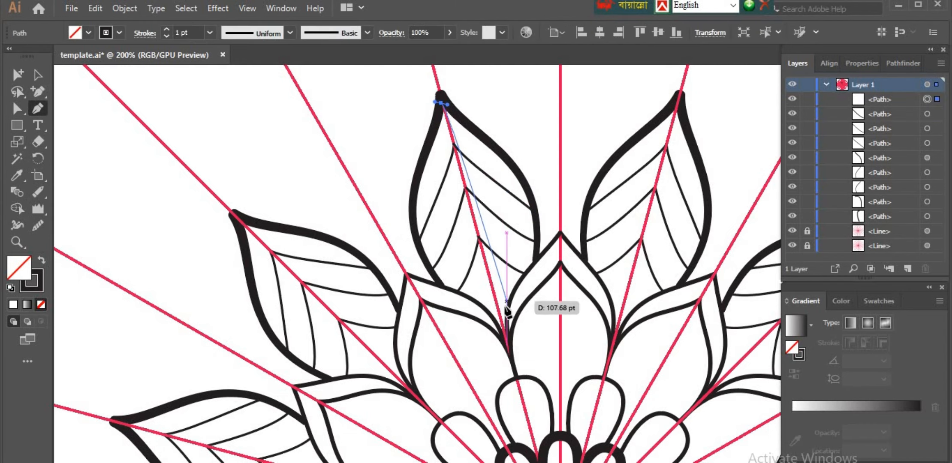
{"action": "left_click", "coordinate": [506, 317]}
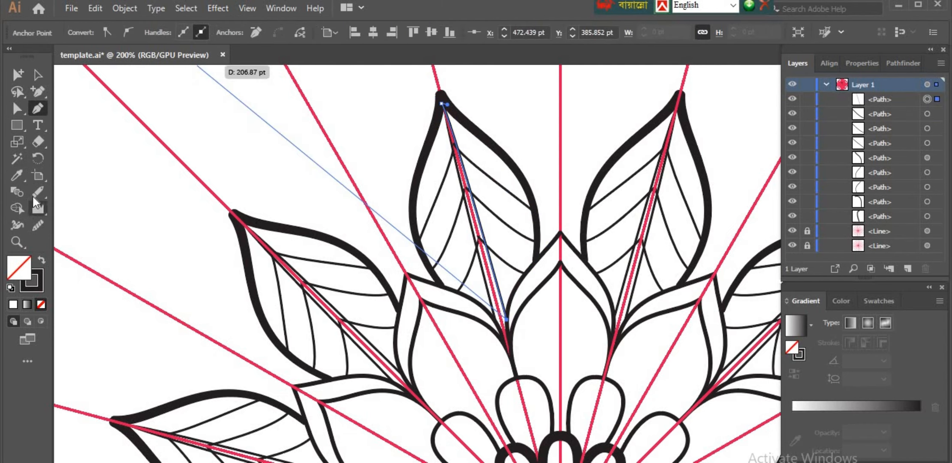
{"action": "left_click", "coordinate": [33, 176]}
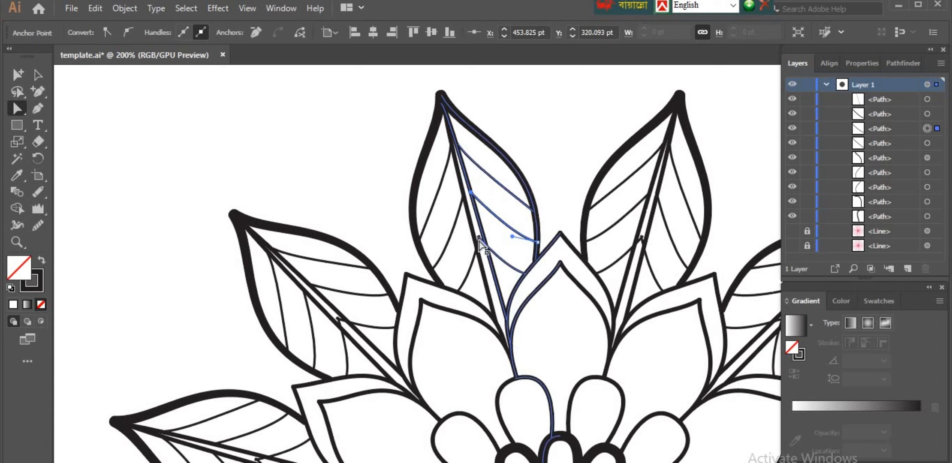
{"action": "left_click_drag", "start_coordinate": [480, 241], "coordinate": [487, 247]}
{"action": "left_click", "coordinate": [495, 232]}
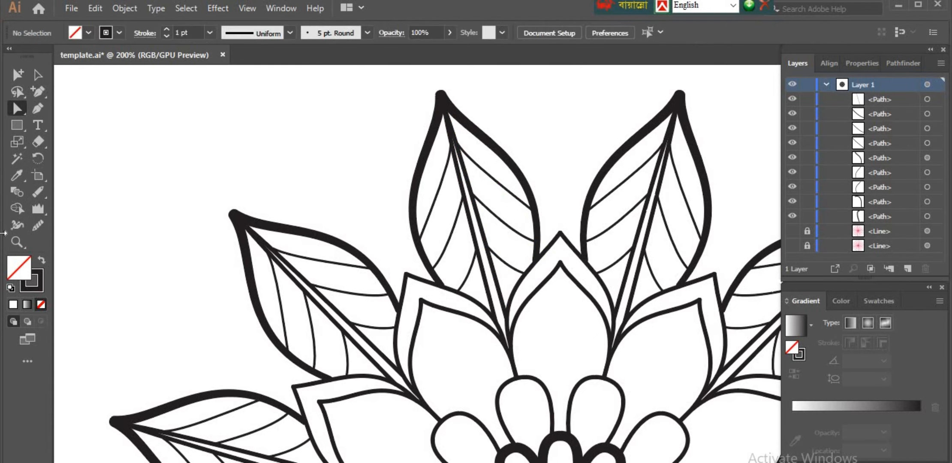
Step: Draw a curved petal half from the vertical guide down to the leaf's edge and match its stroke to the inner petal's
{"action": "key", "text": "ctrl+minus"}
{"action": "key", "text": "ctrl+minus"}
{"action": "key", "text": "ctrl+0"}
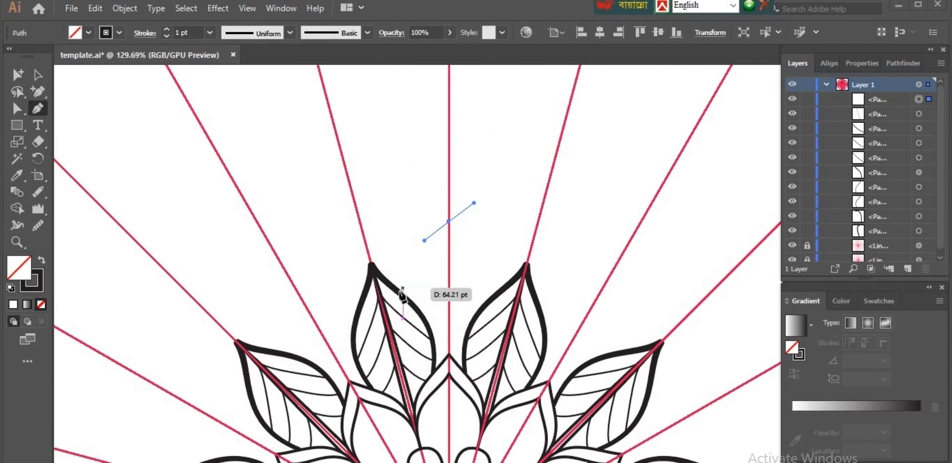
{"action": "left_click", "coordinate": [404, 300]}
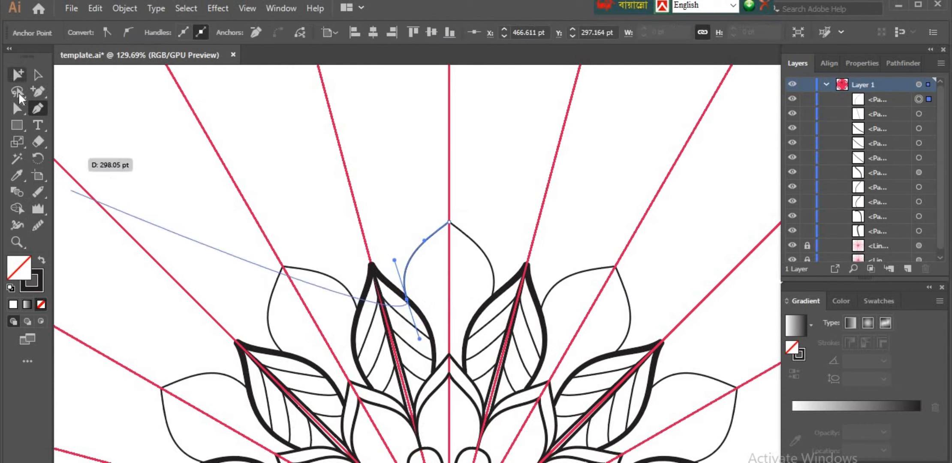
{"action": "key", "text": "i"}
{"action": "left_click", "coordinate": [451, 355]}
{"action": "left_click", "coordinate": [38, 77]}
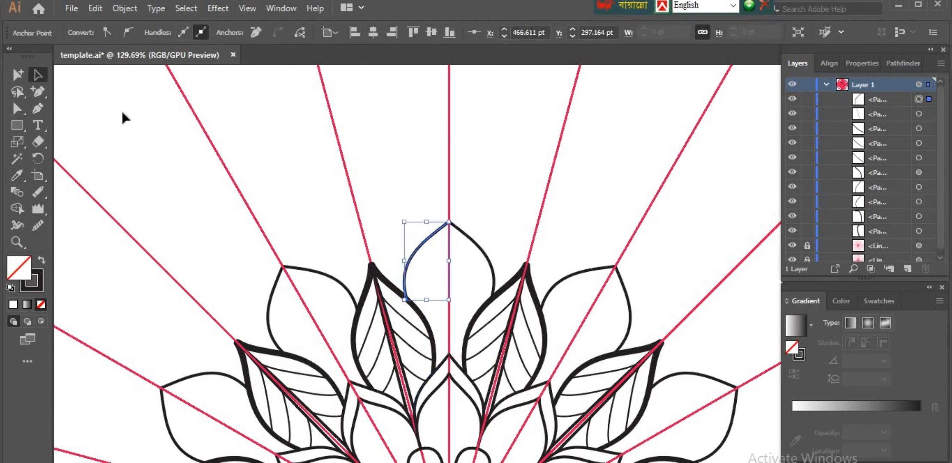
{"action": "left_click", "coordinate": [123, 112]}
Step: Reshape the new petal's curve by adjusting the handle at its tip
{"action": "left_click", "coordinate": [410, 260]}
{"action": "left_click", "coordinate": [18, 109]}
{"action": "left_click", "coordinate": [449, 223]}
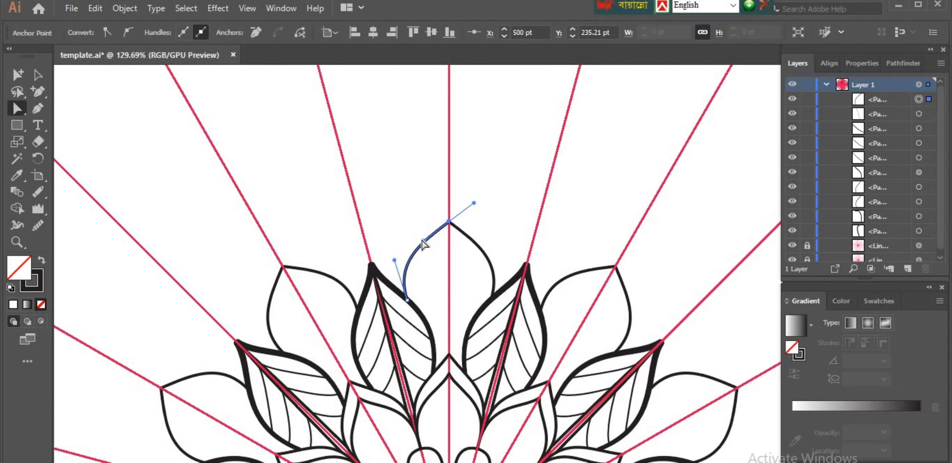
{"action": "left_click_drag", "start_coordinate": [424, 241], "coordinate": [429, 248]}
{"action": "left_click", "coordinate": [431, 283]}
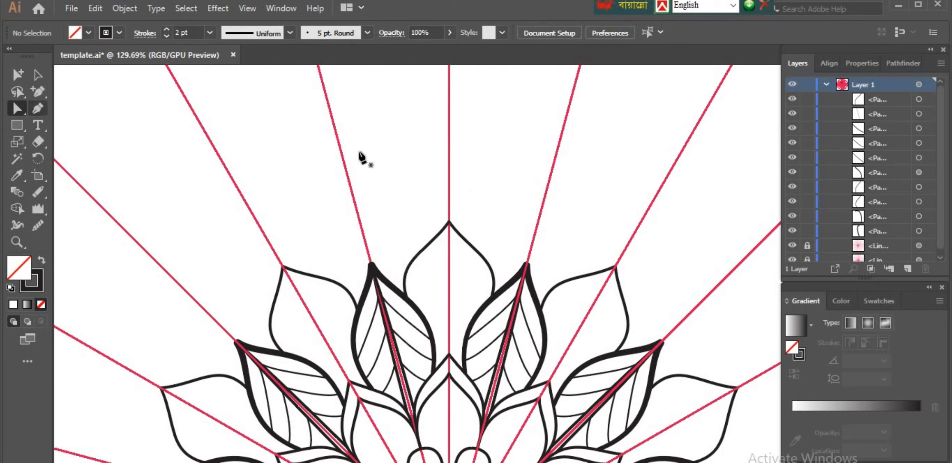
Step: Draw a second outline outside the petal between the leaves and adjust its tip handle for a softer curve
{"action": "left_click_drag", "start_coordinate": [449, 198], "coordinate": [432, 212]}
{"action": "left_click_drag", "start_coordinate": [387, 283], "coordinate": [400, 315]}
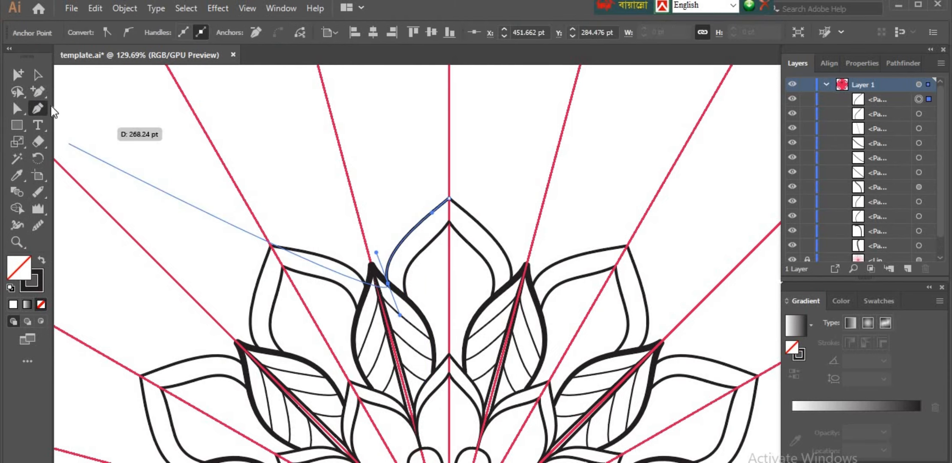
{"action": "left_click", "coordinate": [18, 109]}
{"action": "left_click_drag", "start_coordinate": [432, 212], "coordinate": [428, 226]}
{"action": "left_click", "coordinate": [452, 197]}
Step: Draw a third, innermost outline inside the petal between the leaves, from the vertical guide down to the leaf's edge
{"action": "scroll", "coordinate": [453, 197], "scroll_direction": "up", "scroll_amount": 3}
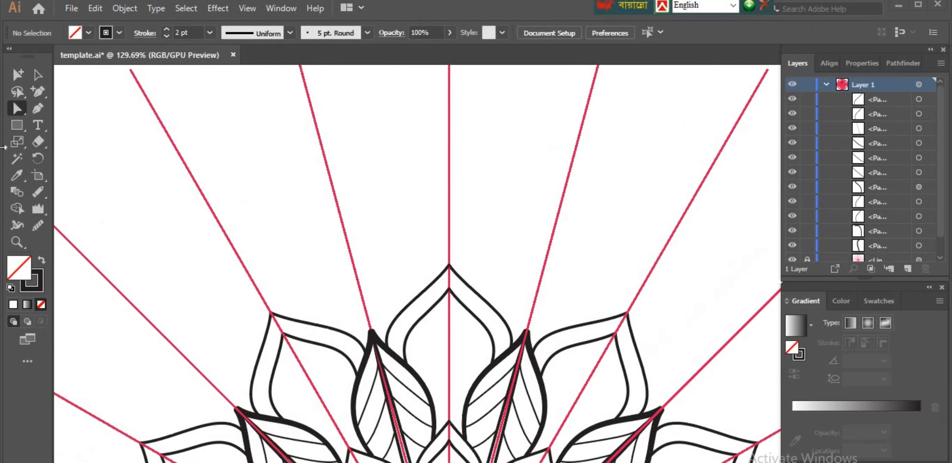
{"action": "left_click", "coordinate": [37, 109]}
{"action": "left_click_drag", "start_coordinate": [449, 313], "coordinate": [444, 327]}
{"action": "left_click_drag", "start_coordinate": [417, 377], "coordinate": [422, 421]}
{"action": "left_click", "coordinate": [38, 75]}
{"action": "left_click", "coordinate": [219, 124]}
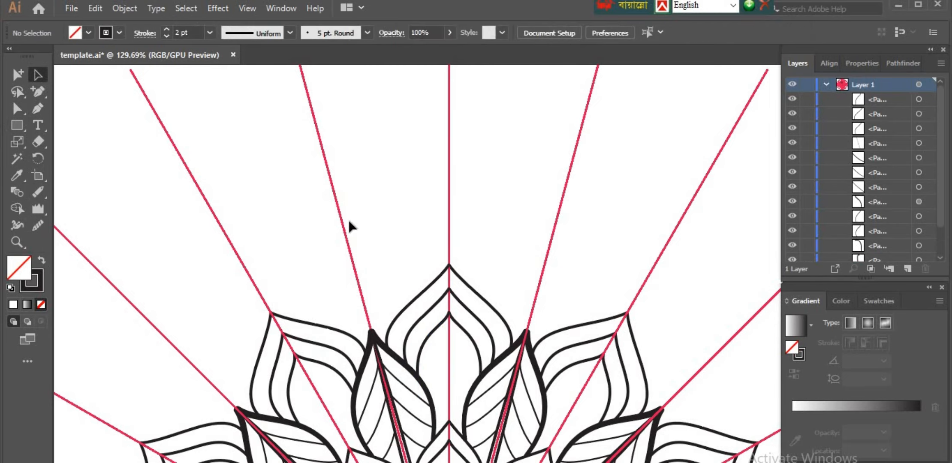
Step: Hide the two guide line objects temporarily to examine the whole mandala, and show them again
{"action": "key", "text": "z"}
{"action": "left_click", "coordinate": [477, 353], "text": "alt"}
{"action": "left_click", "coordinate": [477, 372], "text": "alt"}
{"action": "left_click", "coordinate": [521, 371], "text": "alt"}
{"action": "key", "text": "ctrl+0"}
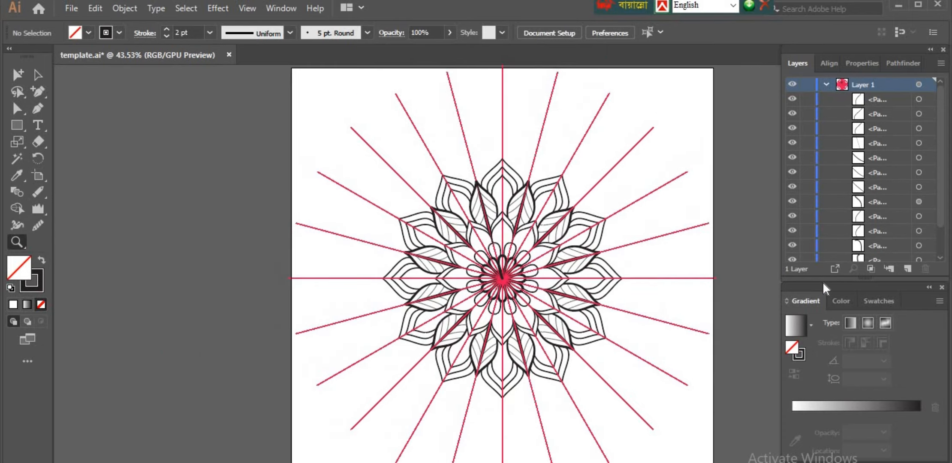
{"action": "scroll", "coordinate": [811, 240], "scroll_direction": "down", "scroll_amount": 2}
{"action": "left_click_drag", "start_coordinate": [792, 244], "coordinate": [791, 262]}
{"action": "scroll", "coordinate": [517, 181], "scroll_direction": "up", "scroll_amount": 1}
{"action": "left_click_drag", "start_coordinate": [515, 176], "coordinate": [536, 225]}
{"action": "scroll", "coordinate": [536, 225], "scroll_direction": "up", "scroll_amount": 1}
{"action": "left_click", "coordinate": [530, 323], "text": "alt"}
{"action": "left_click", "coordinate": [536, 327], "text": "alt"}
{"action": "left_click", "coordinate": [541, 331], "text": "alt"}
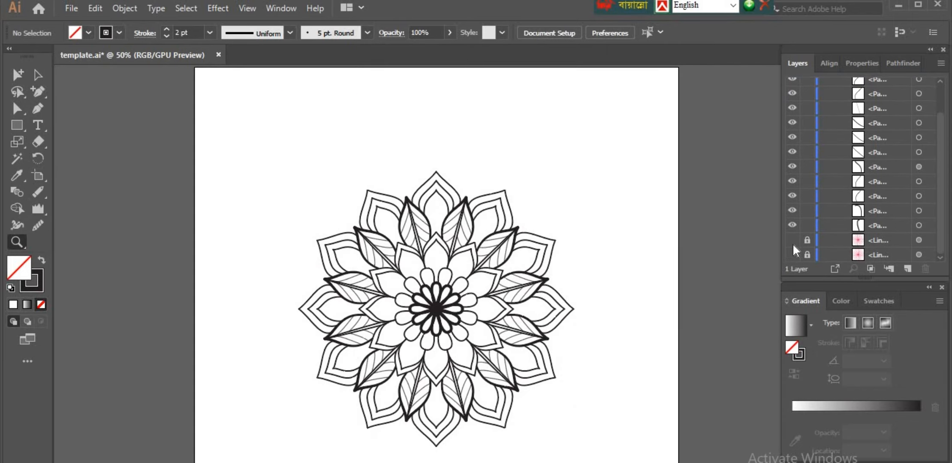
{"action": "left_click_drag", "start_coordinate": [793, 244], "coordinate": [790, 254]}
Step: Draw half of a large outer petal, curving from the slanted guide above the leaf tip to the neighbouring petal
{"action": "scroll", "coordinate": [420, 174], "scroll_direction": "up", "scroll_amount": 1}
{"action": "left_click", "coordinate": [421, 180]}
{"action": "left_click", "coordinate": [482, 269]}
{"action": "scroll", "coordinate": [487, 270], "scroll_direction": "up", "scroll_amount": 3}
{"action": "left_click", "coordinate": [37, 108]}
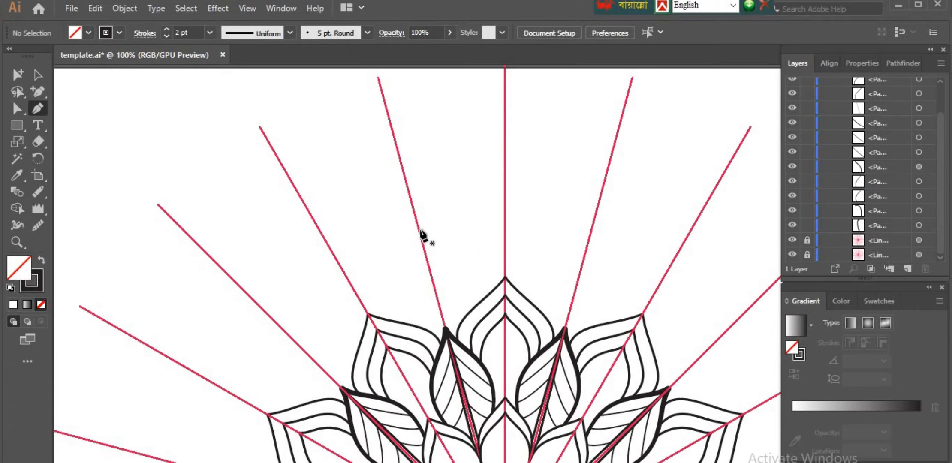
{"action": "left_click_drag", "start_coordinate": [480, 301], "coordinate": [481, 361]}
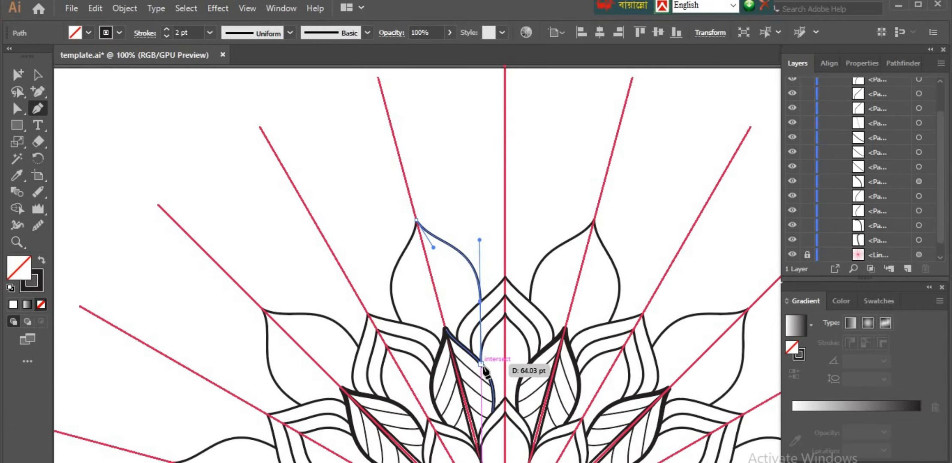
{"action": "left_click", "coordinate": [38, 75]}
{"action": "left_click", "coordinate": [203, 156]}
Step: Draw a second outline outside the large petal, starting farther out on the slanted guide, and adjust its tip handle
{"action": "left_click", "coordinate": [408, 195]}
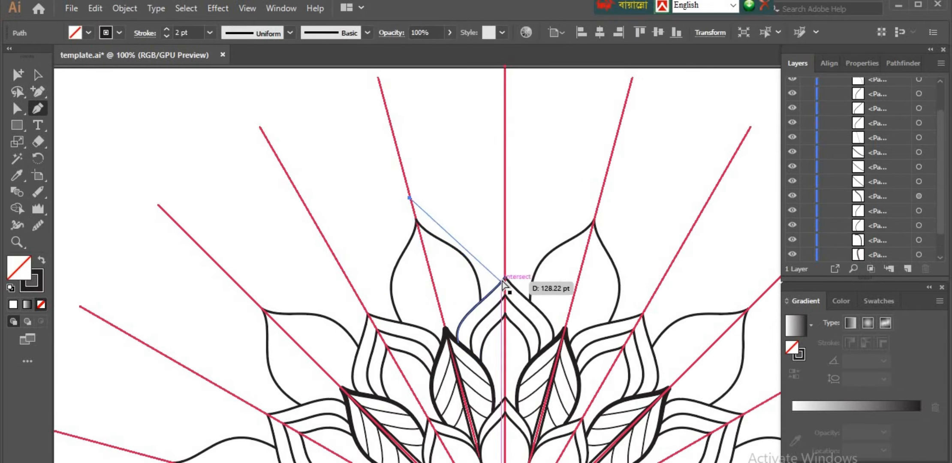
{"action": "key", "text": "ctrl+z"}
{"action": "left_click_drag", "start_coordinate": [408, 191], "coordinate": [427, 209]}
{"action": "mouse_move", "coordinate": [493, 289]}
{"action": "left_mouse_down"}
{"action": "mouse_move", "coordinate": [489, 358]}
{"action": "mouse_move", "coordinate": [482, 348]}
{"action": "left_mouse_up"}
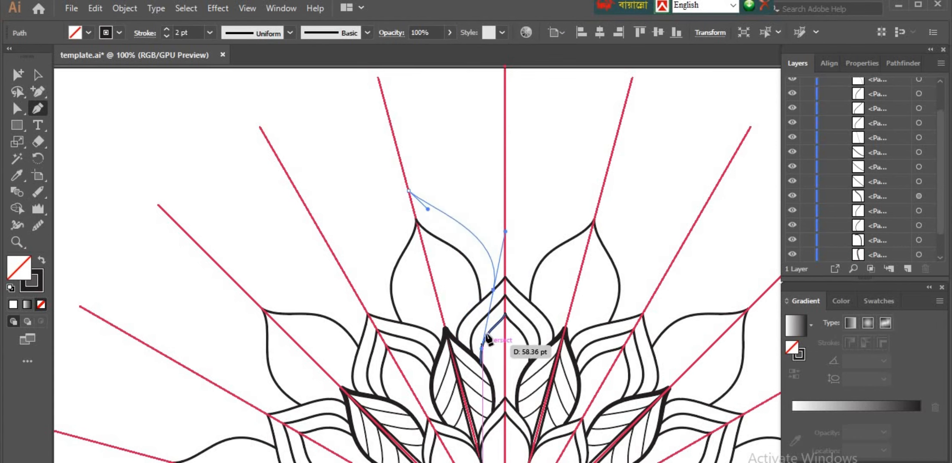
{"action": "left_click_drag", "start_coordinate": [427, 208], "coordinate": [424, 212]}
{"action": "left_click", "coordinate": [469, 188]}
Step: Draw a small lobe at the leaf tip inside the large petal and reshape its top into a rounded curve
{"action": "scroll", "coordinate": [464, 233], "scroll_direction": "down", "scroll_amount": 3}
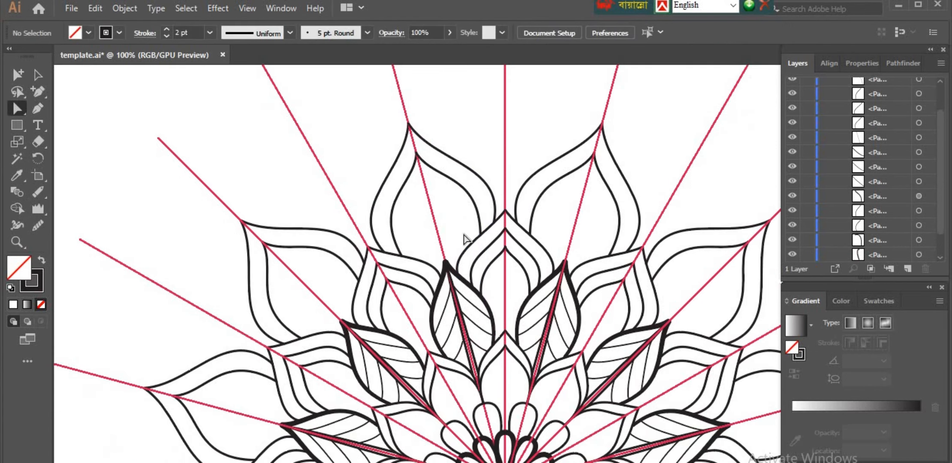
{"action": "key", "text": "p"}
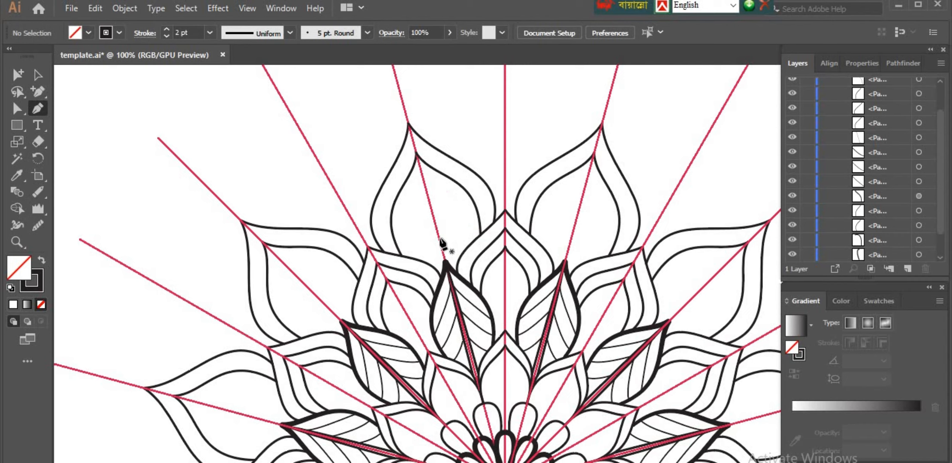
{"action": "left_click", "coordinate": [439, 238]}
{"action": "left_click", "coordinate": [452, 207]}
{"action": "left_click_drag", "start_coordinate": [458, 262], "coordinate": [447, 287]}
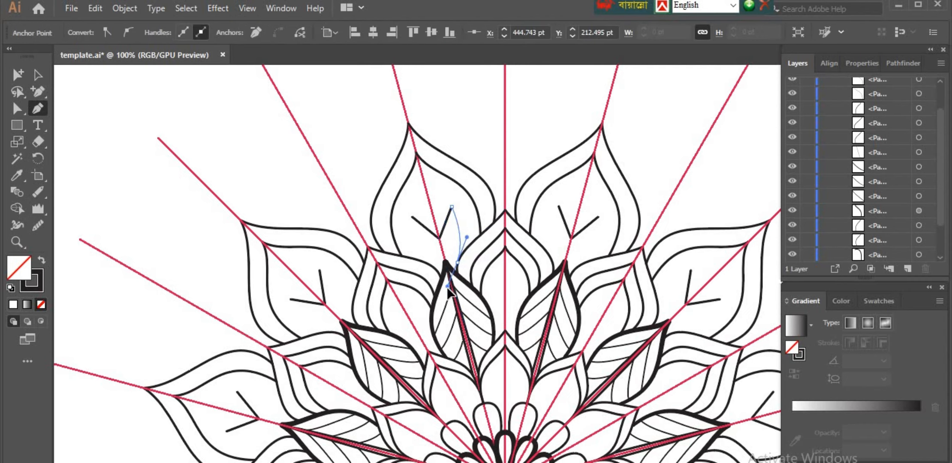
{"action": "left_click", "coordinate": [17, 109]}
{"action": "left_click", "coordinate": [451, 207]}
{"action": "mouse_move", "coordinate": [451, 218]}
{"action": "left_mouse_down"}
{"action": "mouse_move", "coordinate": [449, 242]}
{"action": "mouse_move", "coordinate": [461, 212]}
{"action": "left_mouse_up"}
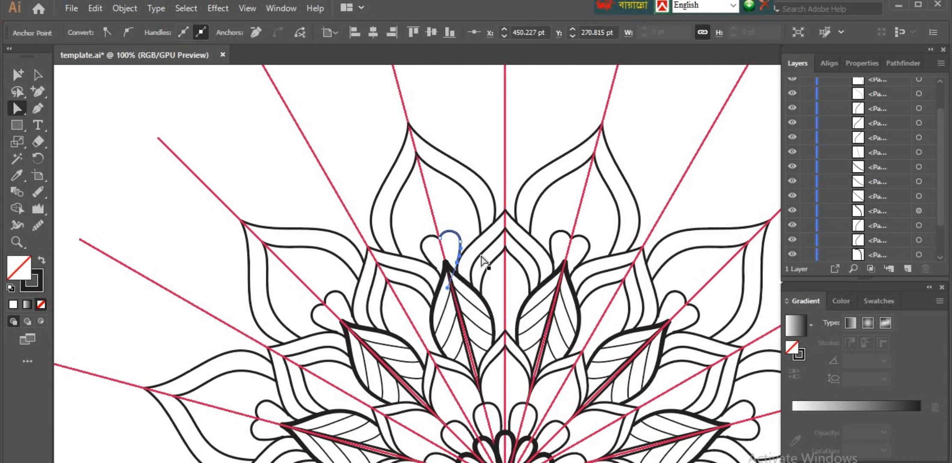
{"action": "left_click", "coordinate": [476, 157]}
Step: Draw a two-part scalloped curve inside the large petal, from the small lobe to the petal's edge and up to the guide
{"action": "scroll", "coordinate": [476, 155], "scroll_direction": "up", "scroll_amount": 1}
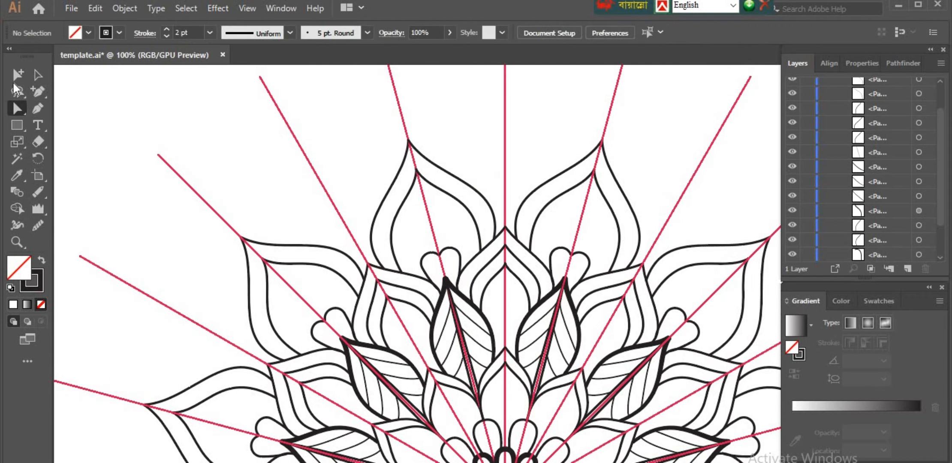
{"action": "left_click", "coordinate": [448, 245]}
{"action": "left_click_drag", "start_coordinate": [466, 208], "coordinate": [498, 200]}
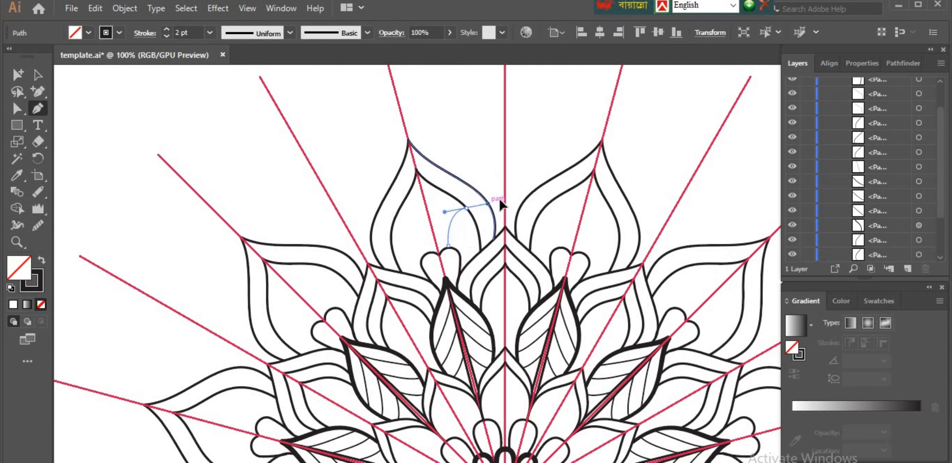
{"action": "left_click", "coordinate": [465, 208]}
{"action": "left_click_drag", "start_coordinate": [420, 183], "coordinate": [406, 134]}
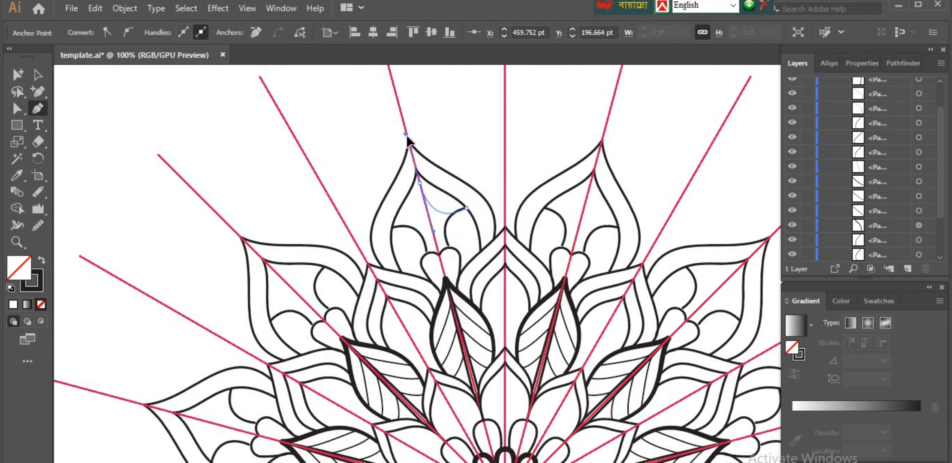
{"action": "left_click", "coordinate": [38, 74]}
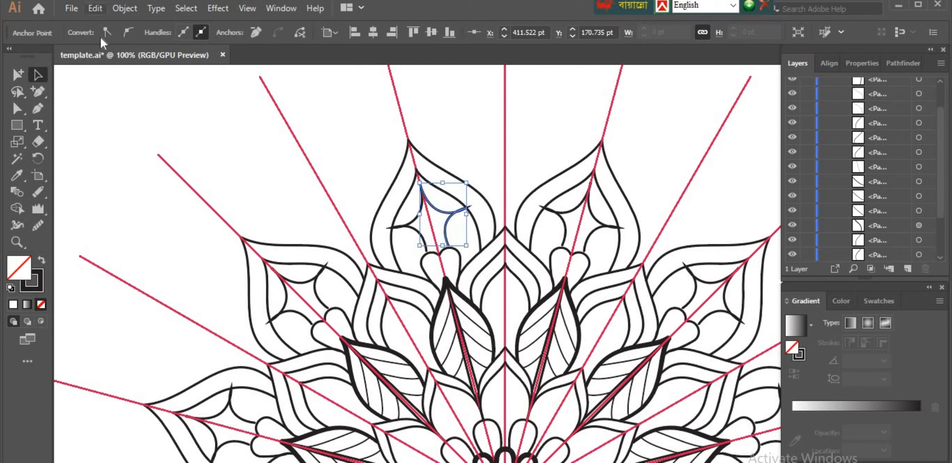
Step: Give the two-part scalloped curve inside the large petal a round corner join and deselect it
{"action": "left_click", "coordinate": [452, 215]}
{"action": "left_click", "coordinate": [146, 33]}
{"action": "left_click", "coordinate": [71, 89]}
{"action": "left_click", "coordinate": [426, 227]}
{"action": "left_click", "coordinate": [728, 225]}
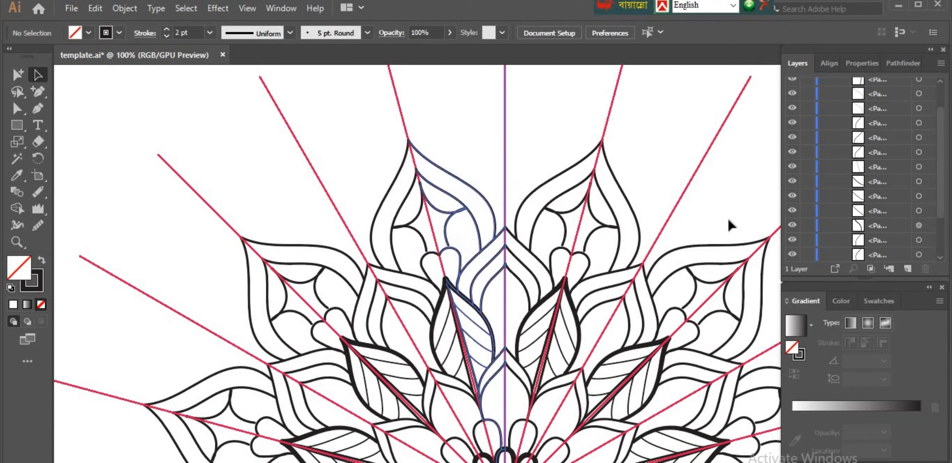
Step: Nudge the scalloped curve's end anchor beside the small lobe slightly down toward the lobe
{"action": "scroll", "coordinate": [728, 225], "scroll_direction": "down", "scroll_amount": 1}
{"action": "left_click", "coordinate": [447, 229]}
{"action": "left_click", "coordinate": [17, 109]}
{"action": "left_click", "coordinate": [448, 229]}
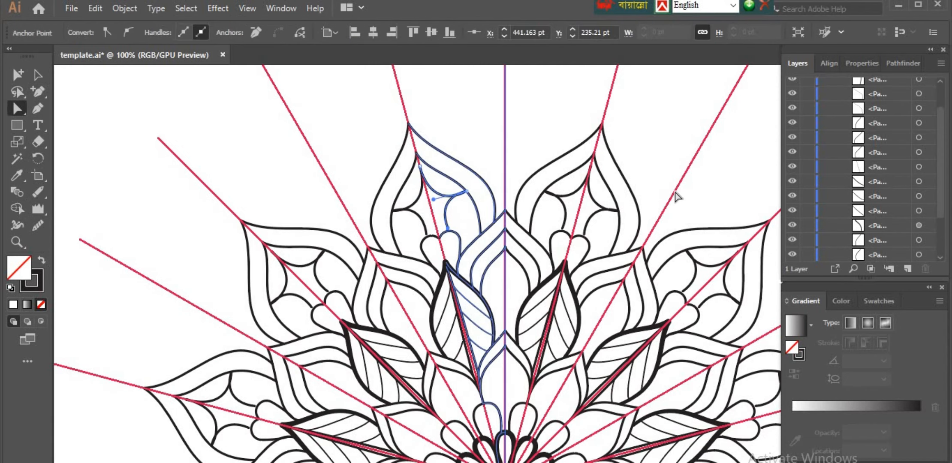
{"action": "key", "text": "Down"}
{"action": "key", "text": "Down"}
Step: Hide the radial guide lines to examine the line art without them, and show them again
{"action": "scroll", "coordinate": [864, 202], "scroll_direction": "down", "scroll_amount": 2}
{"action": "left_click_drag", "start_coordinate": [792, 240], "coordinate": [792, 254]}
{"action": "left_click", "coordinate": [342, 150]}
{"action": "scroll", "coordinate": [342, 150], "scroll_direction": "down", "scroll_amount": 2}
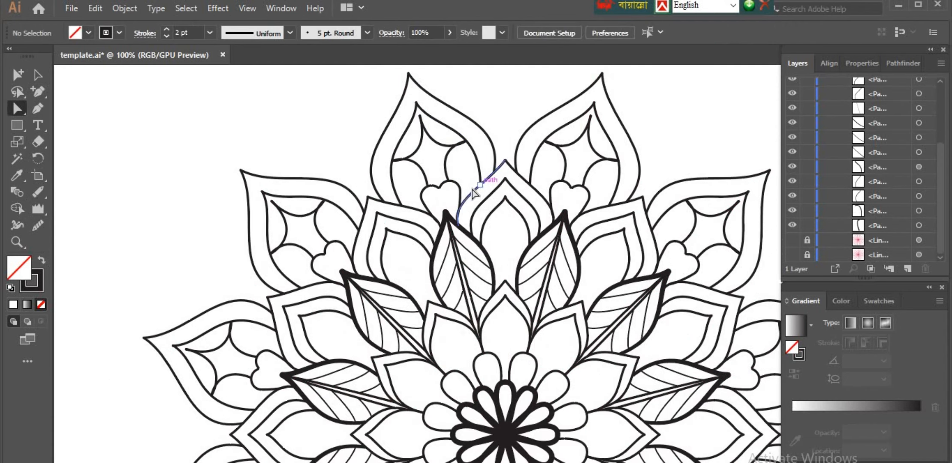
{"action": "left_click", "coordinate": [521, 260], "text": "alt"}
{"action": "left_click", "coordinate": [521, 260], "text": "alt"}
{"action": "left_click", "coordinate": [521, 261], "text": "alt"}
{"action": "left_click_drag", "start_coordinate": [480, 178], "coordinate": [708, 105]}
{"action": "left_click", "coordinate": [792, 254]}
{"action": "scroll", "coordinate": [476, 244], "scroll_direction": "up", "scroll_amount": 2}
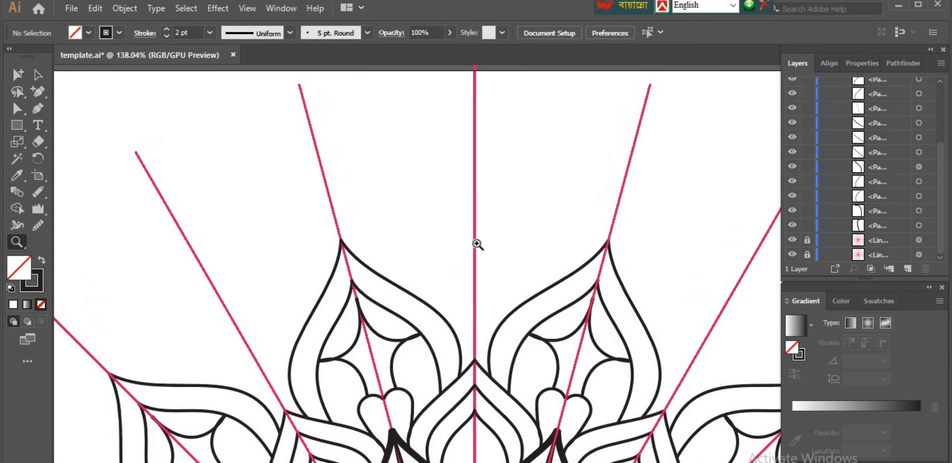
Step: Draw a closed triangle with its point on the vertical guide between the large petals and round its two outer corners into a teardrop
{"action": "left_click", "coordinate": [38, 109]}
{"action": "left_click", "coordinate": [474, 315]}
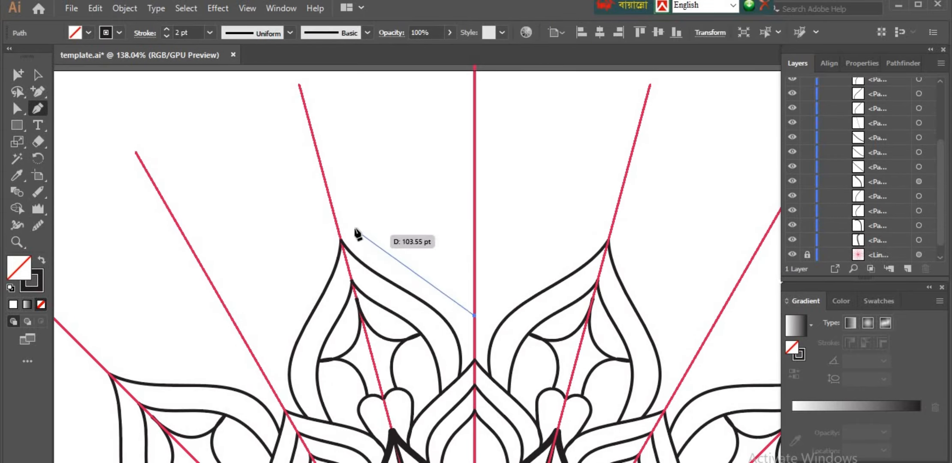
{"action": "left_click", "coordinate": [357, 228]}
{"action": "left_click", "coordinate": [427, 167]}
{"action": "left_click", "coordinate": [474, 316]}
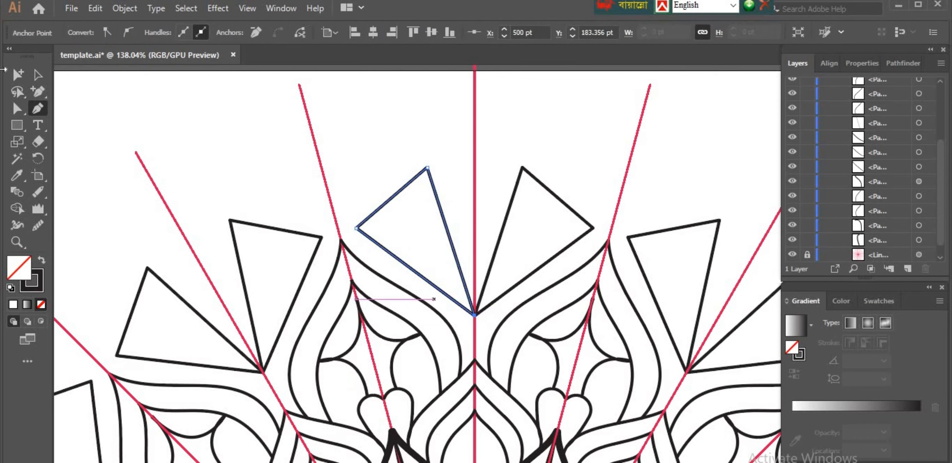
{"action": "key", "text": "a"}
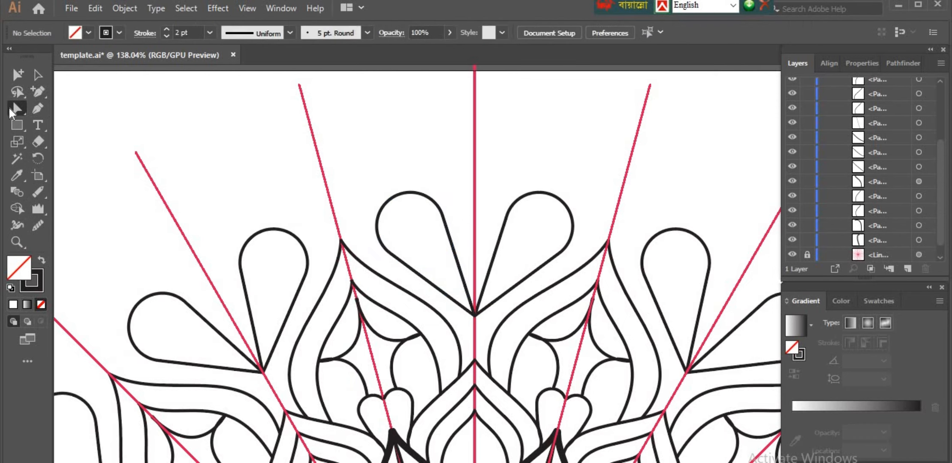
Step: Draw half of a central rounded petal, curving from the teardrop's inner side up to the vertical guide
{"action": "key", "text": "p"}
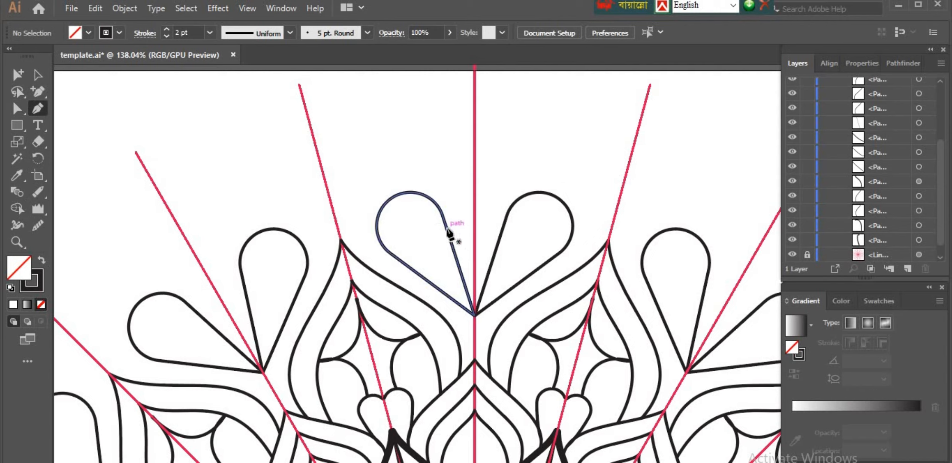
{"action": "left_click", "coordinate": [447, 227]}
{"action": "left_click_drag", "start_coordinate": [474, 161], "coordinate": [515, 157]}
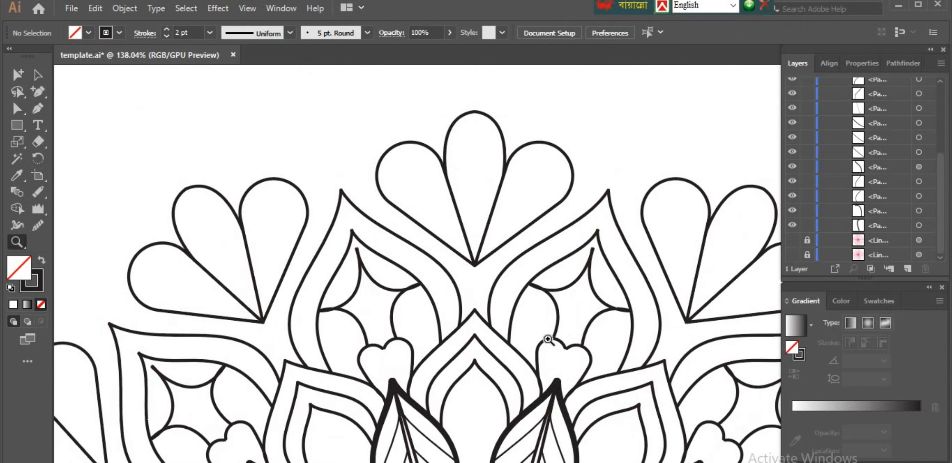
Step: Set the stroke of the large petal's outermost outline to 5 pt
{"action": "scroll", "coordinate": [547, 339], "scroll_direction": "down", "scroll_amount": 5}
{"action": "scroll", "coordinate": [621, 333], "scroll_direction": "up", "scroll_amount": 4}
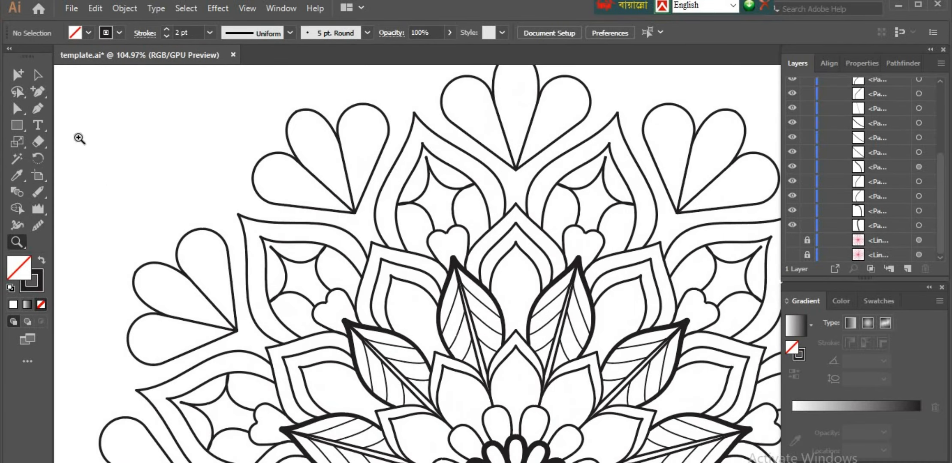
{"action": "left_click", "coordinate": [17, 108]}
{"action": "key", "text": "v"}
{"action": "left_click", "coordinate": [494, 167]}
{"action": "left_click", "coordinate": [166, 29]}
{"action": "left_click", "coordinate": [166, 29]}
{"action": "left_click", "coordinate": [166, 29]}
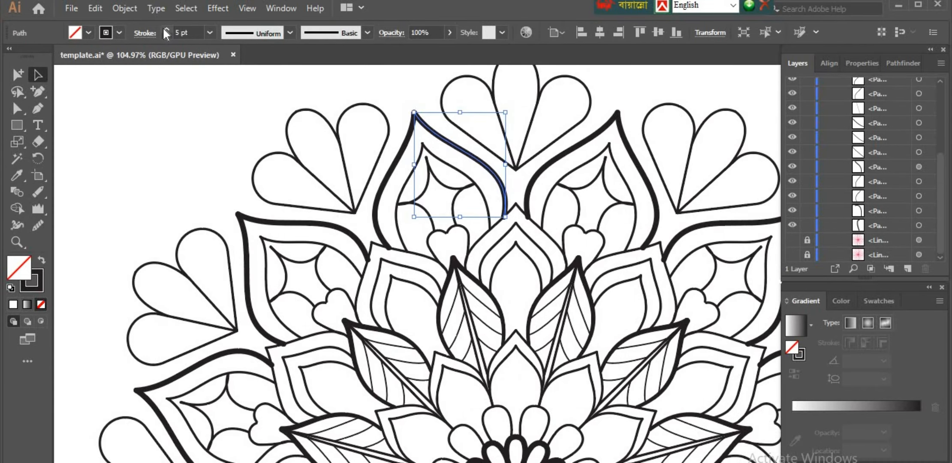
Step: Add an anchor point near the lower end of the thick petal outline and narrow that end to about 3 pt with the Width tool
{"action": "key", "text": "z"}
{"action": "left_click_drag", "start_coordinate": [512, 217], "coordinate": [493, 317]}
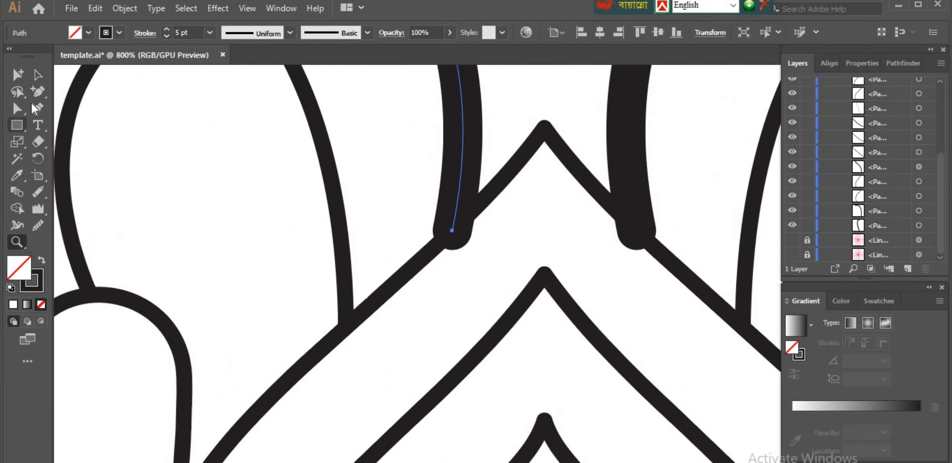
{"action": "key", "text": "plus"}
{"action": "left_click", "coordinate": [460, 174]}
{"action": "left_click", "coordinate": [18, 225]}
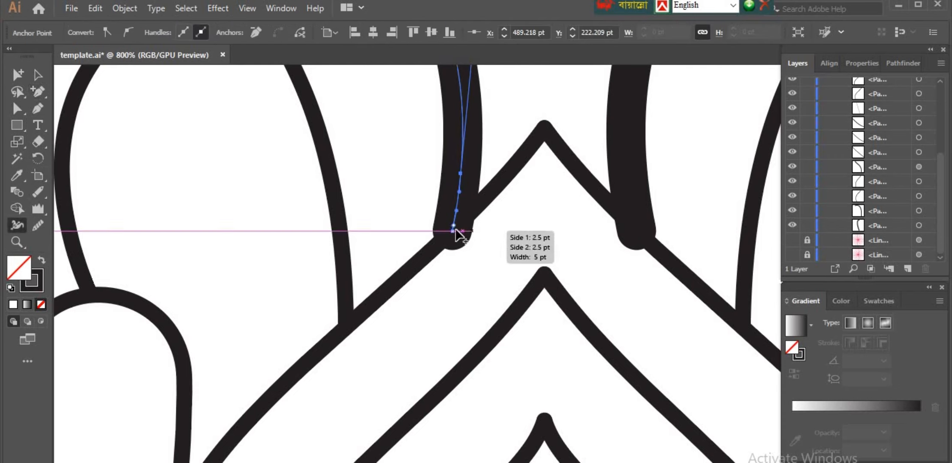
{"action": "double_click", "coordinate": [453, 230]}
{"action": "left_click", "coordinate": [594, 244]}
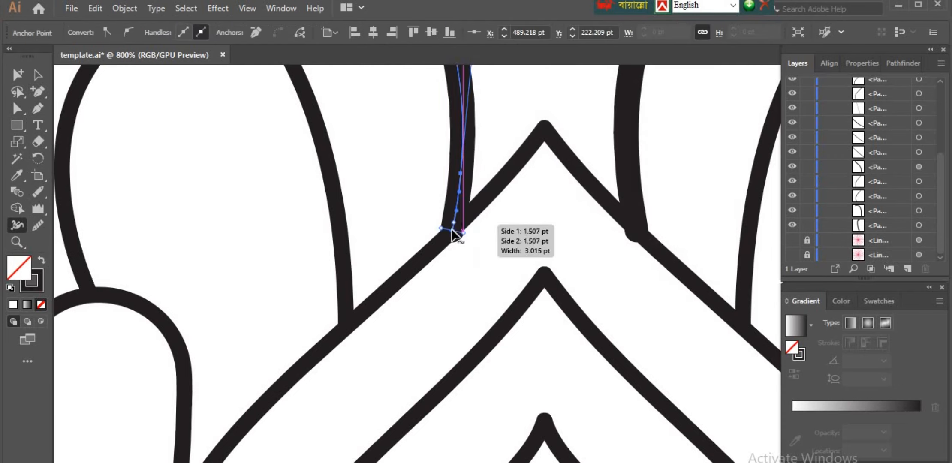
{"action": "key", "text": "a"}
{"action": "left_click", "coordinate": [453, 227]}
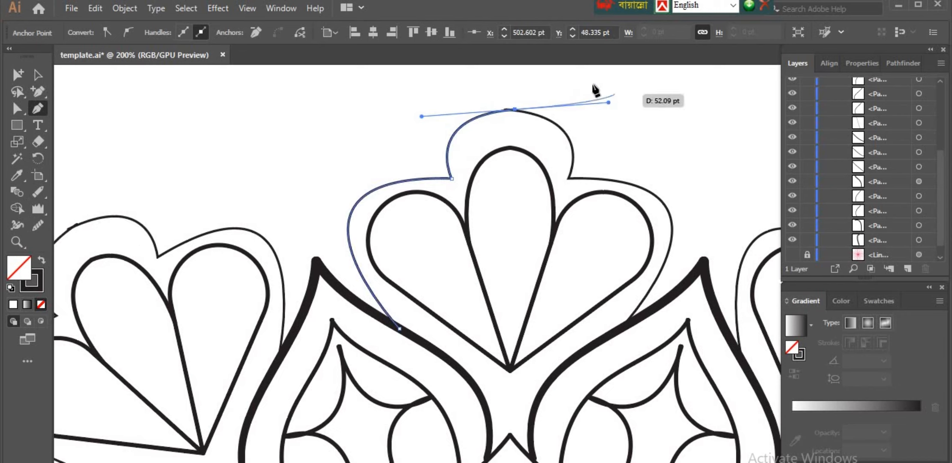
Step: Nudge the top anchor of the outline around the teardrops 2 pt left, move its notch outward and reshape the side lobe
{"action": "key", "text": "Left"}
{"action": "key", "text": "Left"}
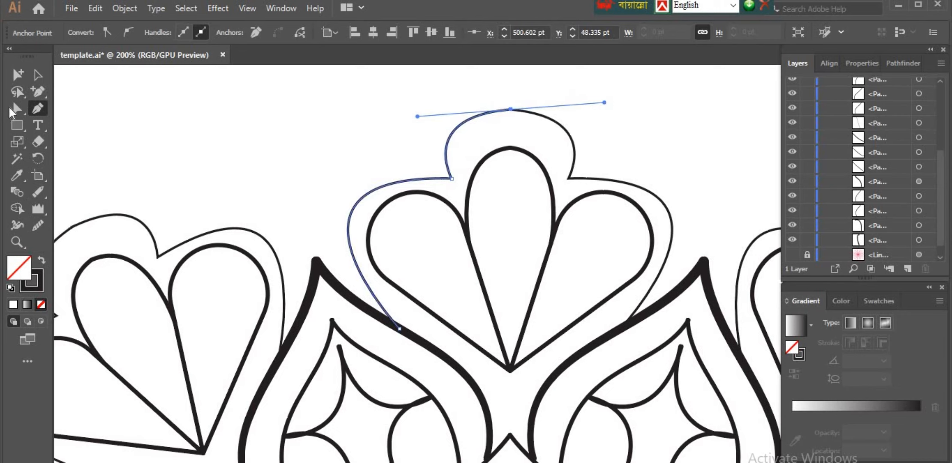
{"action": "left_click_drag", "start_coordinate": [452, 178], "coordinate": [444, 167]}
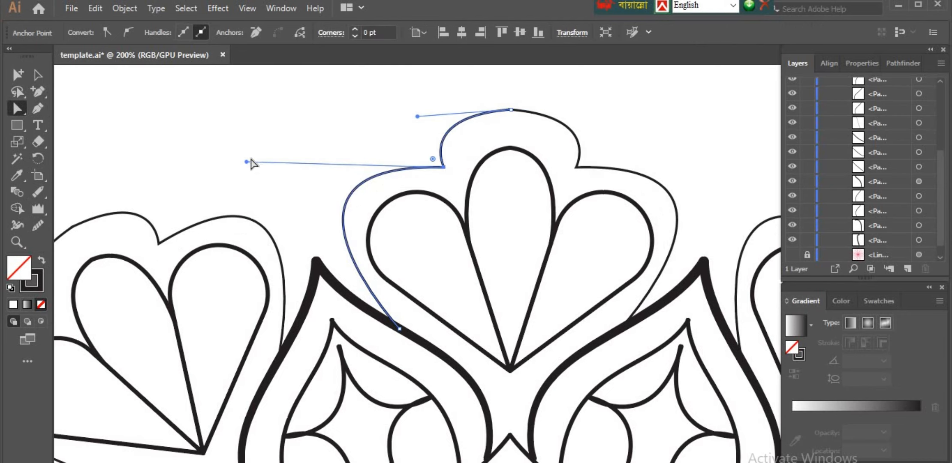
{"action": "left_click_drag", "start_coordinate": [251, 162], "coordinate": [241, 179]}
{"action": "left_click", "coordinate": [372, 149]}
{"action": "left_click", "coordinate": [441, 157]}
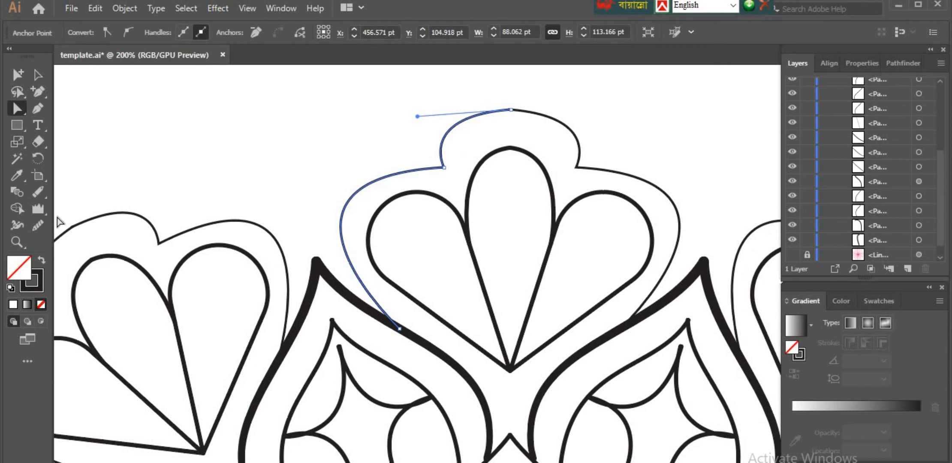
Step: Match the teardrop outline's stroke to the thick 5 pt petal outline and give it a round corner join
{"action": "left_click", "coordinate": [343, 293]}
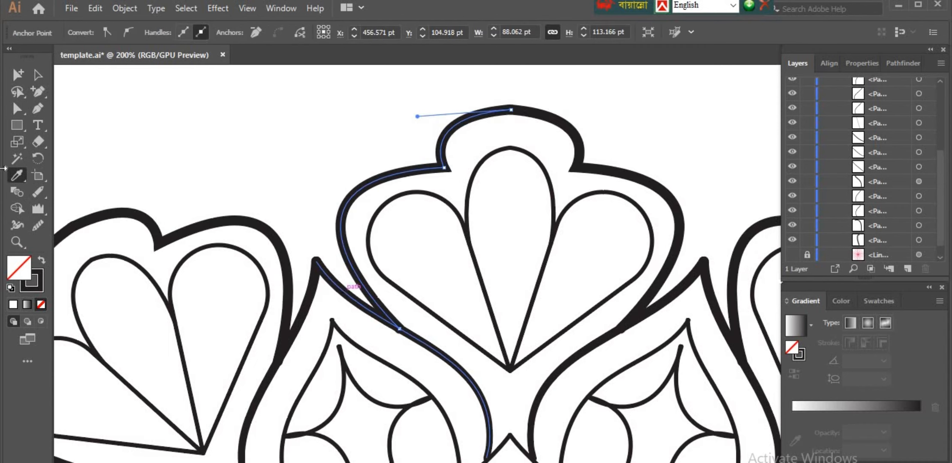
{"action": "left_click", "coordinate": [39, 75]}
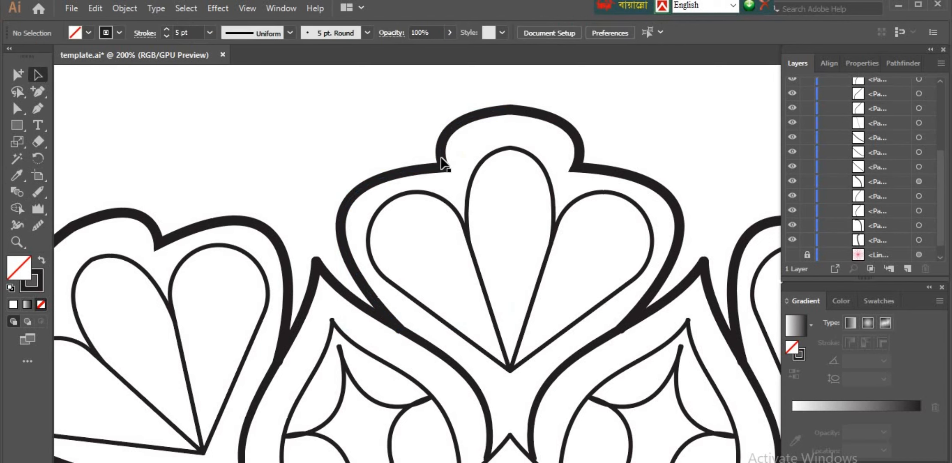
{"action": "left_click", "coordinate": [141, 34]}
{"action": "left_click", "coordinate": [68, 88]}
{"action": "key", "text": "Escape"}
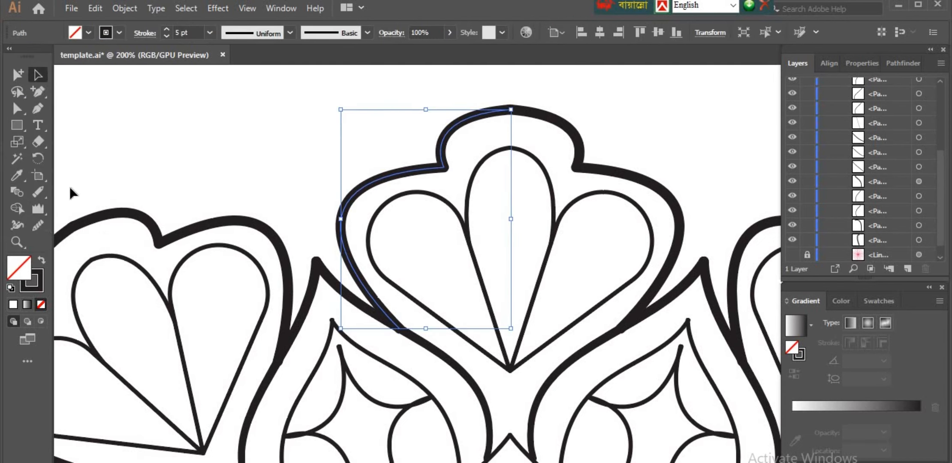
Step: Deselect the thick outline and examine the whole mandala on the artboard
{"action": "left_click", "coordinate": [16, 244]}
{"action": "left_click", "coordinate": [483, 308], "text": "alt"}
{"action": "left_click", "coordinate": [491, 321], "text": "alt"}
{"action": "left_click", "coordinate": [508, 324], "text": "alt"}
{"action": "left_click", "coordinate": [525, 327], "text": "alt"}
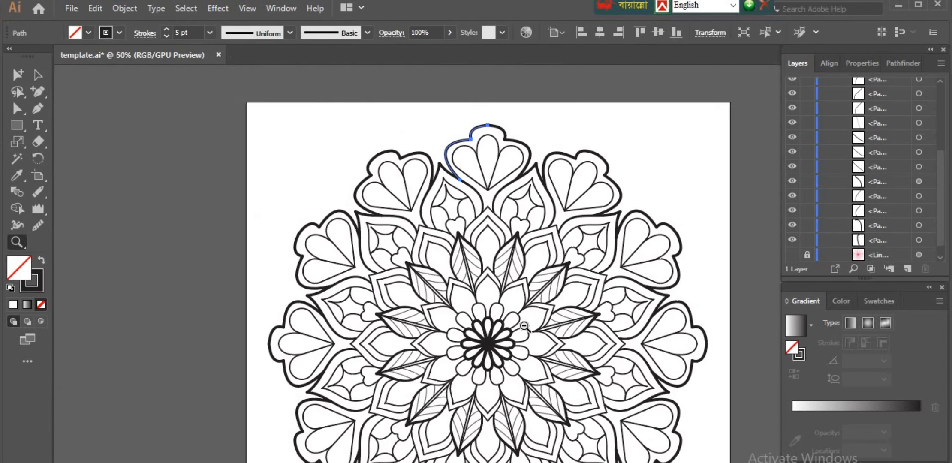
{"action": "left_click", "coordinate": [527, 293], "text": "alt"}
{"action": "left_click", "coordinate": [363, 147]}
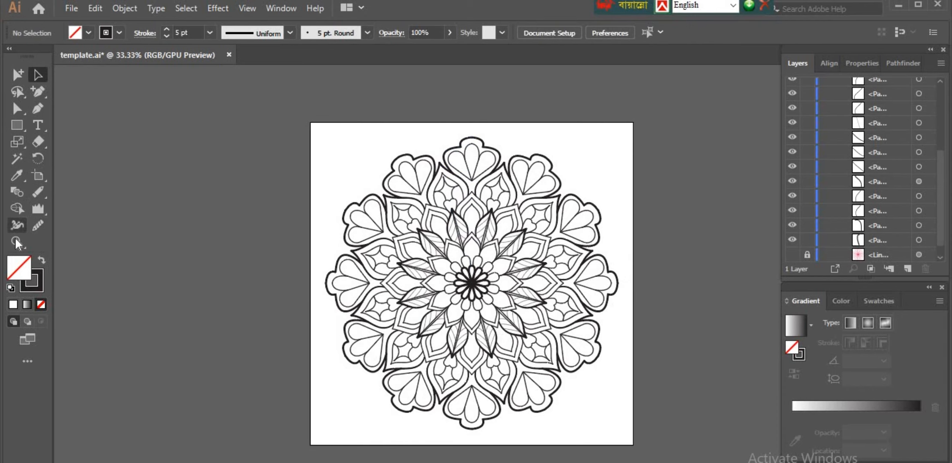
Step: Set the stroke of the three veins in the right half of the upper leaf to 2 pt
{"action": "left_click", "coordinate": [478, 238]}
{"action": "left_click", "coordinate": [478, 238]}
{"action": "left_click", "coordinate": [479, 239]}
{"action": "left_click", "coordinate": [472, 243]}
{"action": "left_click", "coordinate": [472, 244]}
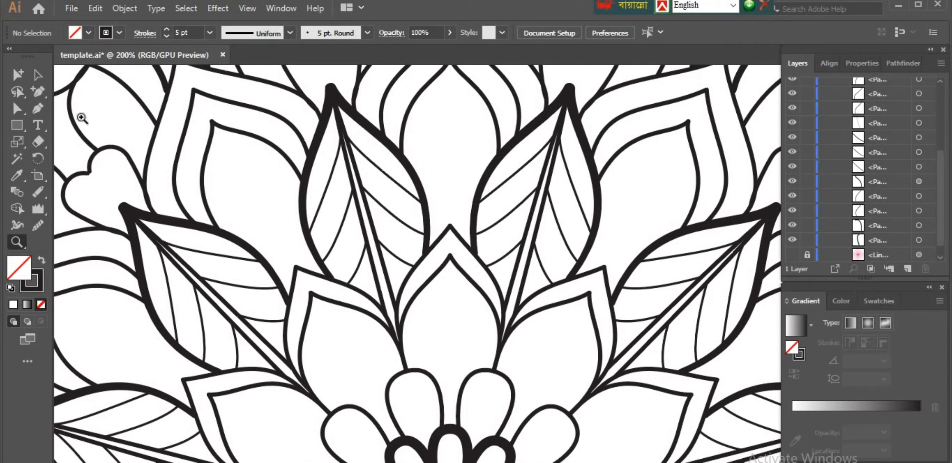
{"action": "left_click", "coordinate": [391, 253]}
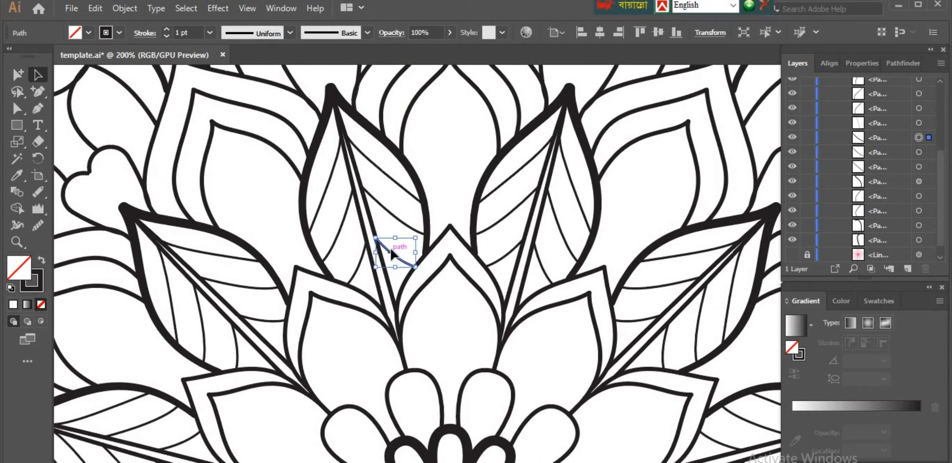
{"action": "left_click", "coordinate": [404, 212], "text": "shift"}
{"action": "left_click", "coordinate": [378, 172], "text": "shift"}
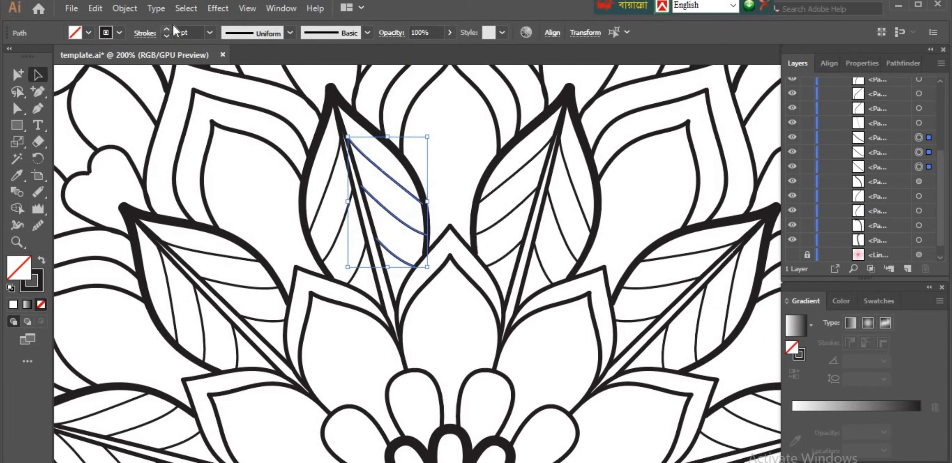
{"action": "left_click", "coordinate": [165, 28]}
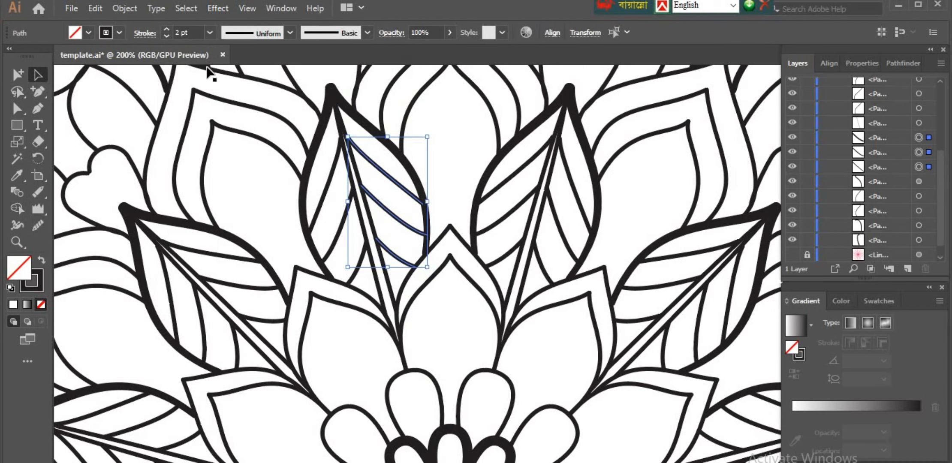
{"action": "left_click", "coordinate": [94, 185]}
Step: Review the complete mandala on the artboard with the heavier leaf veins
{"action": "left_click", "coordinate": [19, 242]}
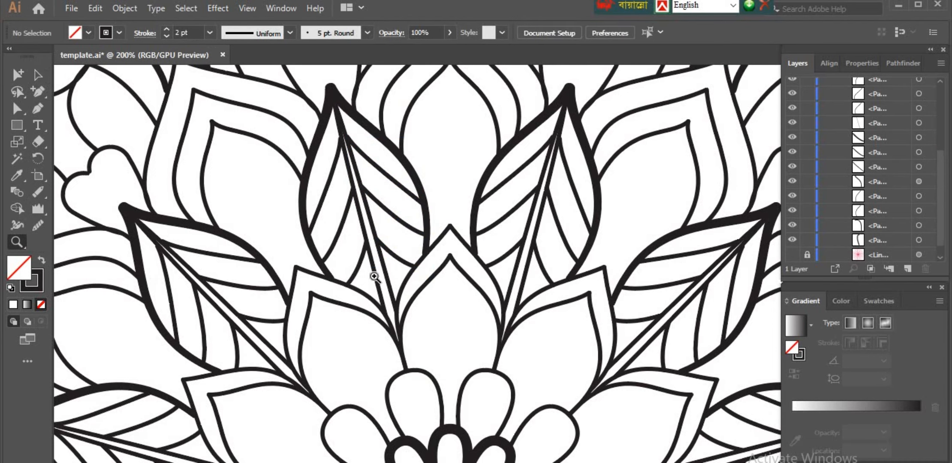
{"action": "left_click", "coordinate": [375, 277], "text": "alt"}
{"action": "left_click", "coordinate": [374, 277], "text": "alt"}
{"action": "left_click", "coordinate": [388, 289], "text": "alt"}
{"action": "left_click", "coordinate": [389, 290], "text": "alt"}
{"action": "left_click", "coordinate": [399, 253], "text": "alt"}
{"action": "scroll", "coordinate": [602, 244], "scroll_direction": "down", "scroll_amount": 1}
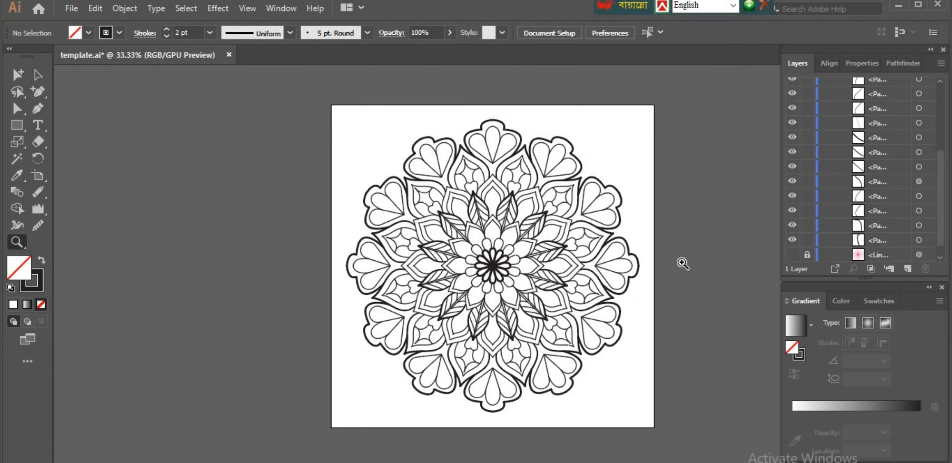